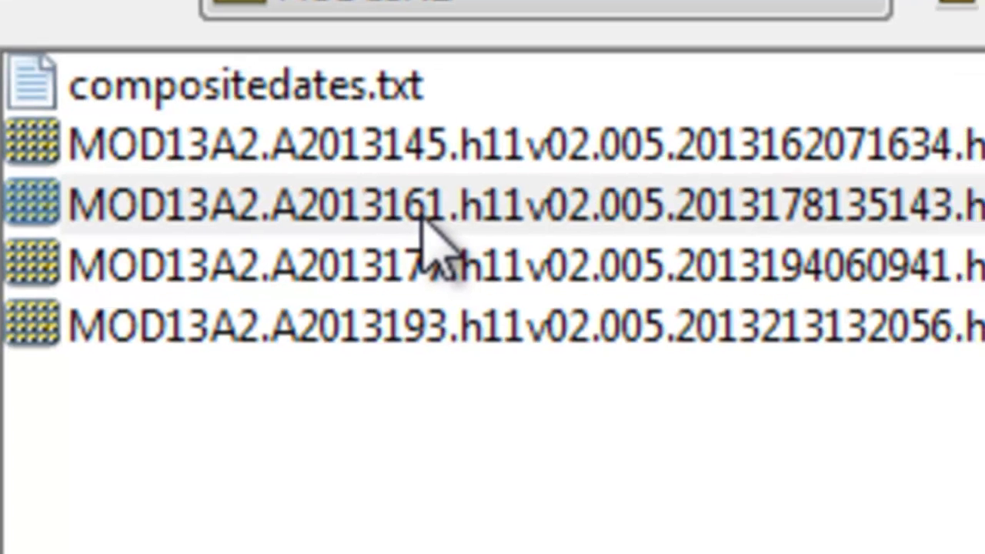
Add the NDVI subdataset (subdataset 0) of the MOD13A2.A2013161 HDF file to the map without building pyramids
left_click(435, 219)
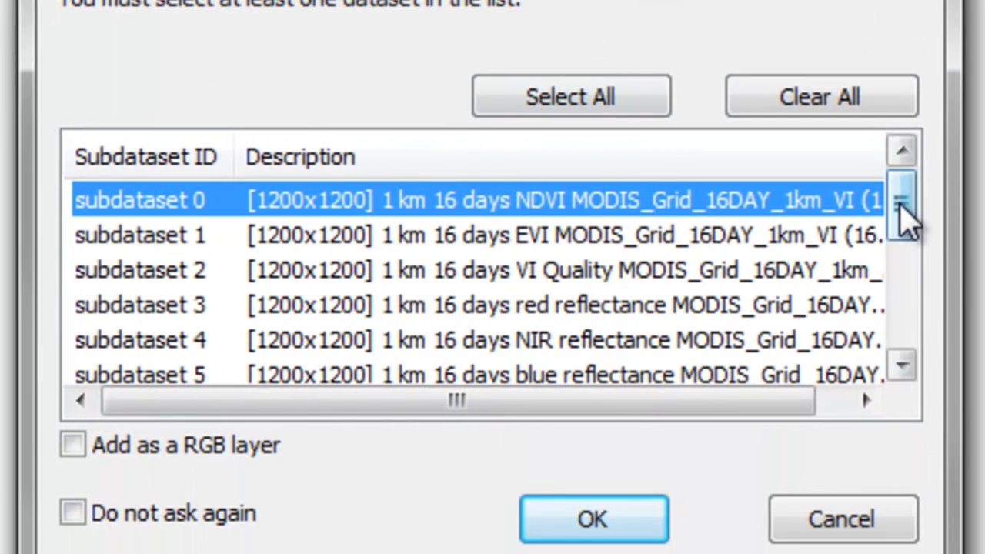
left_click_drag(905, 219, 923, 385)
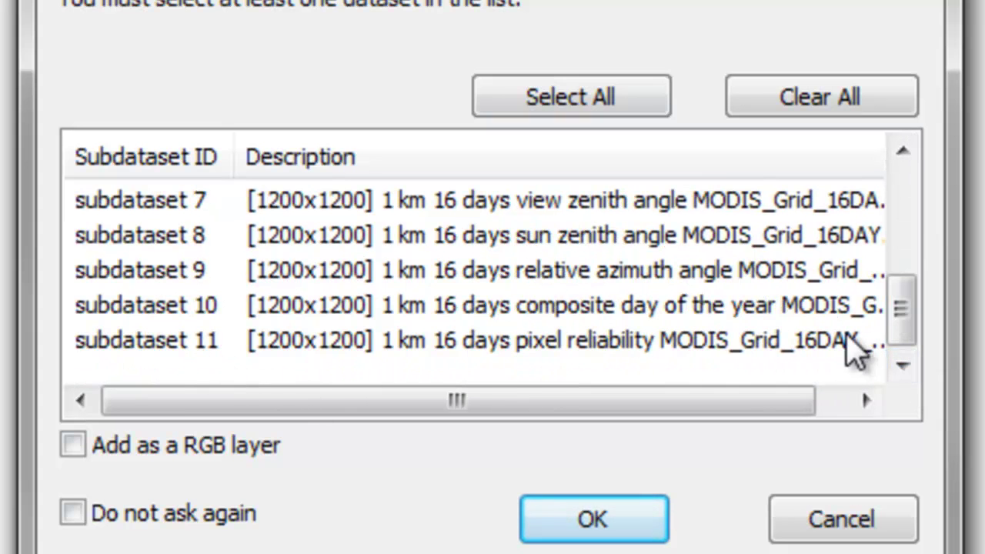
left_click_drag(897, 325, 945, 198)
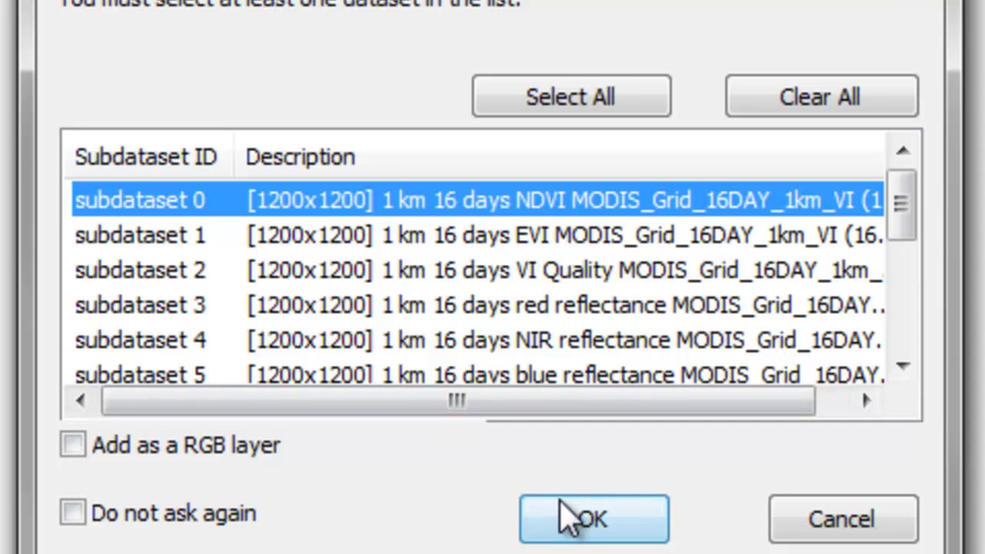
left_click(573, 521)
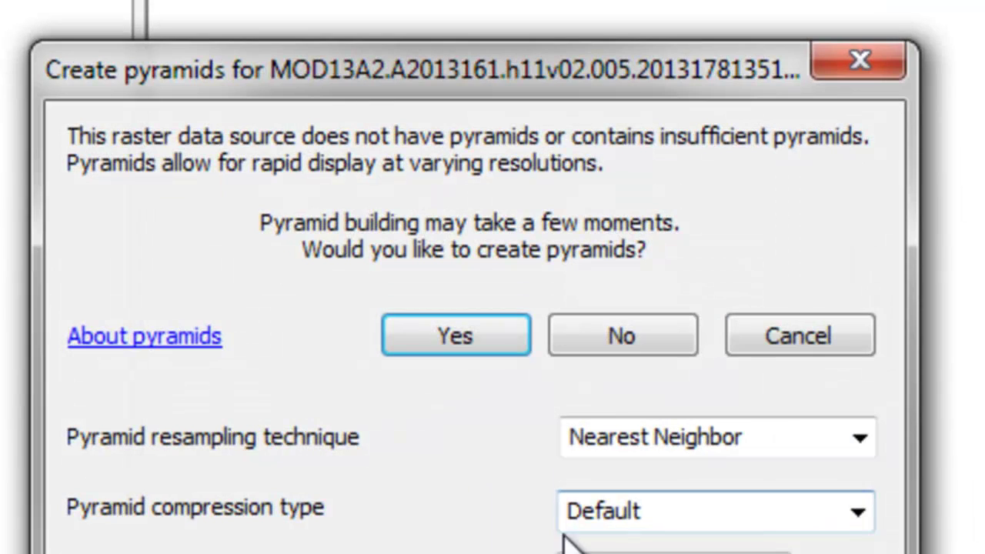
left_click(618, 348)
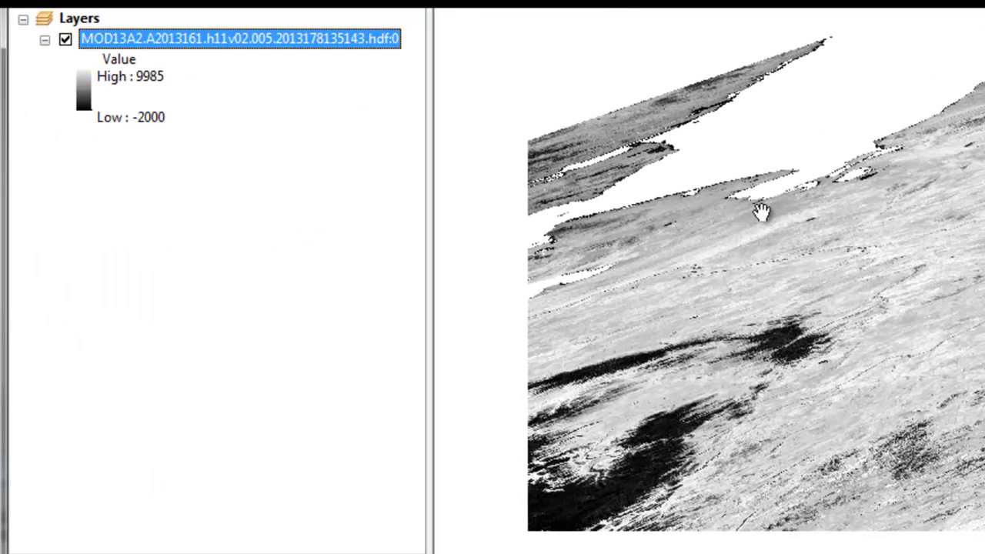
left_click_drag(703, 161, 631, 180)
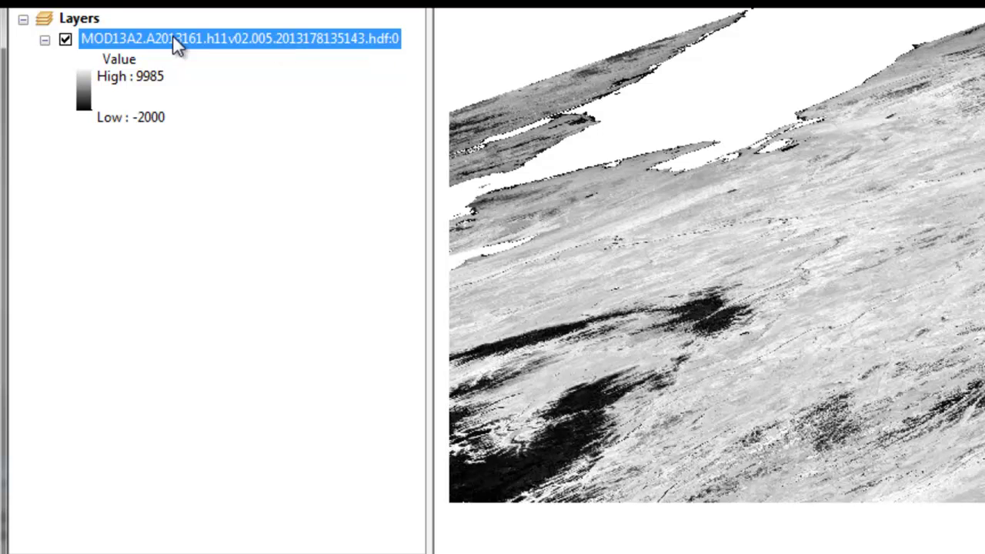
Add the pixel reliability subdataset (subdataset 11) of the MOD13A2.A2013161 HDF file to the map
right_click(103, 19)
left_click(136, 31)
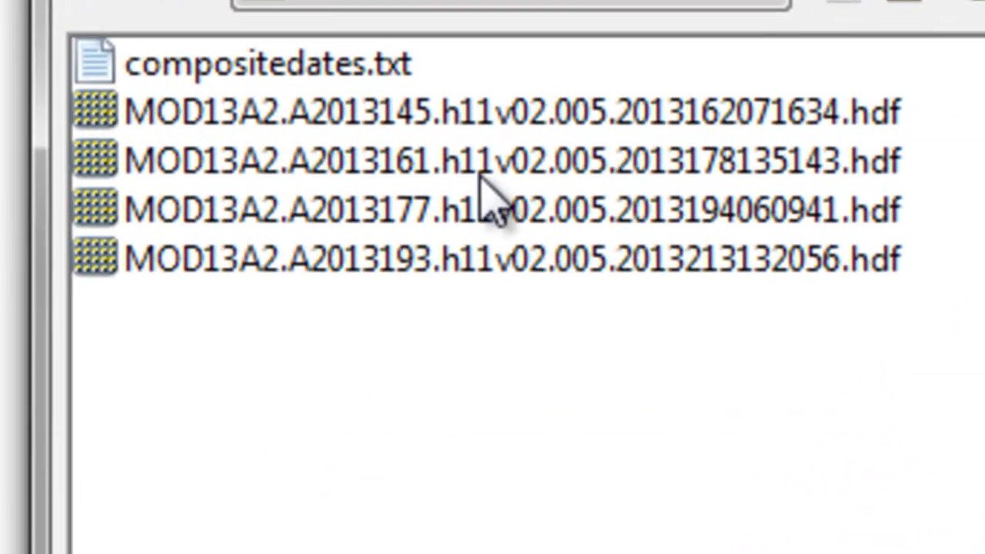
left_click(431, 181)
double_click(431, 181)
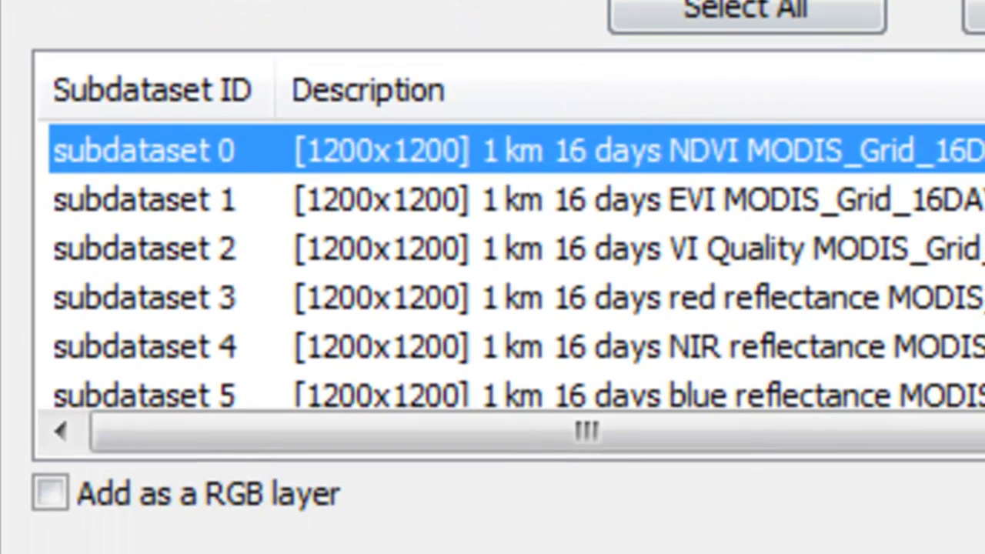
scroll(508, 269, "down", 3)
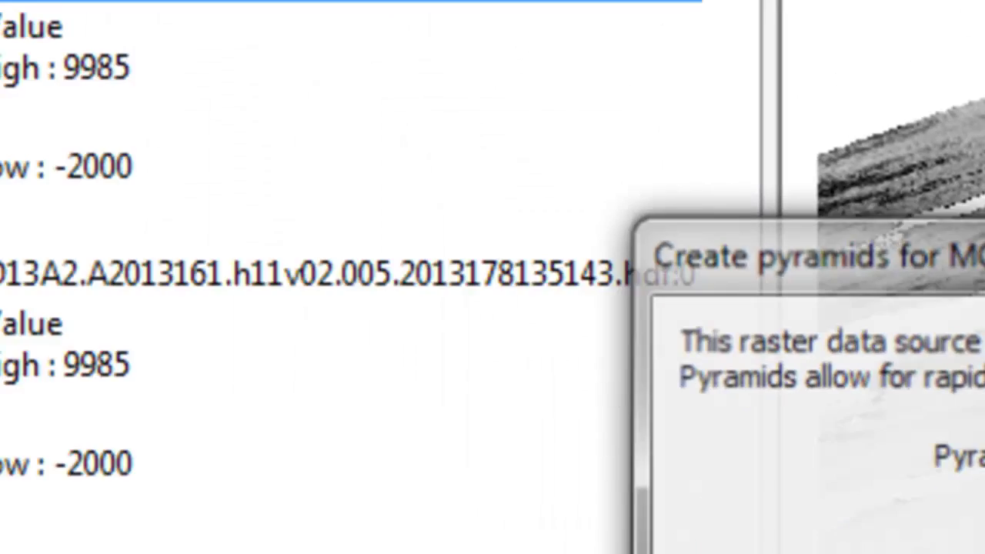
left_click(835, 417)
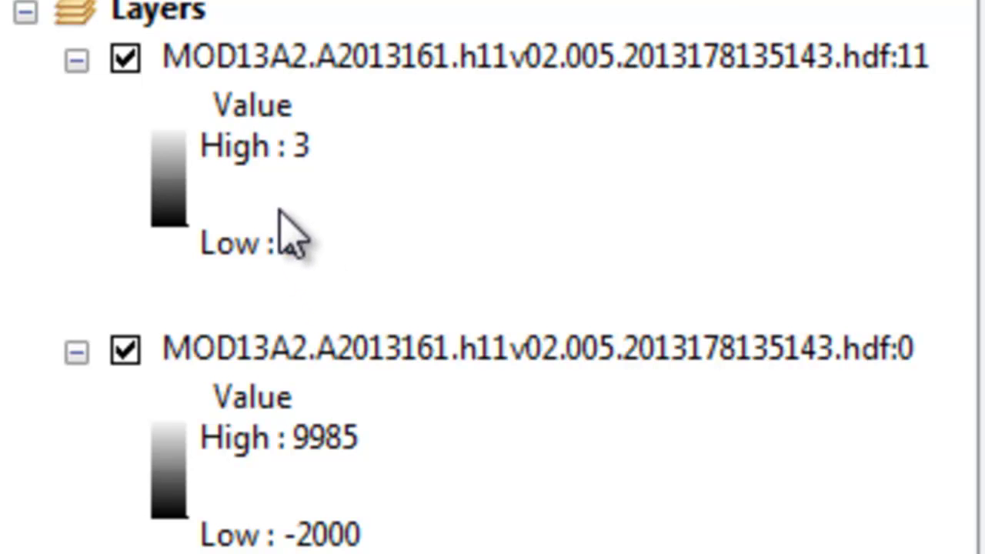
Rename the pixel reliability layer (hdf:11) as QC
left_click(227, 51)
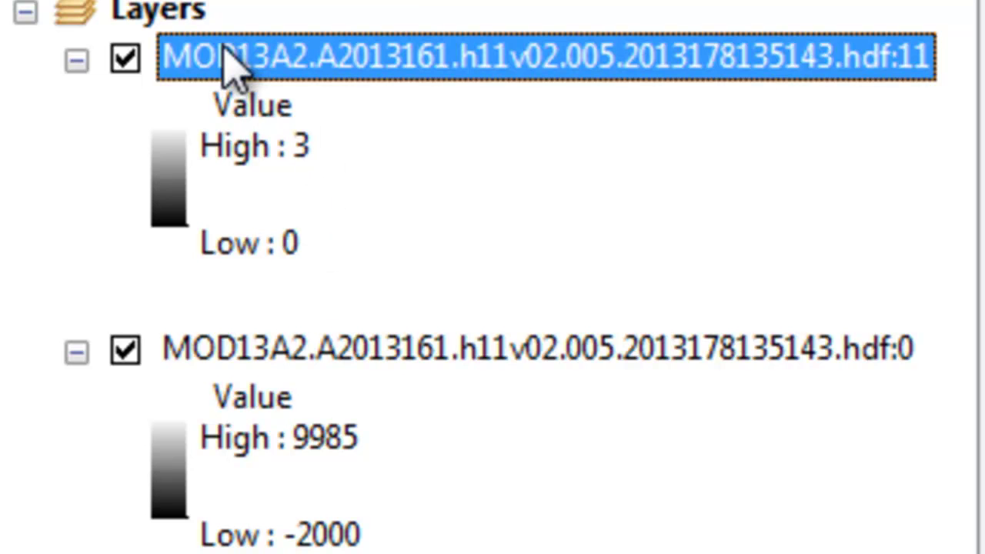
left_click(225, 47)
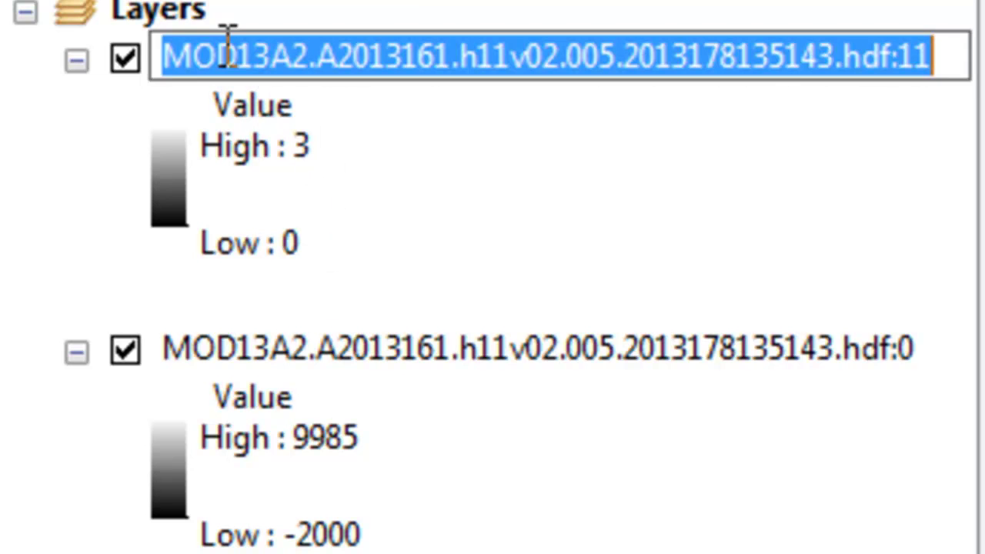
type("QC")
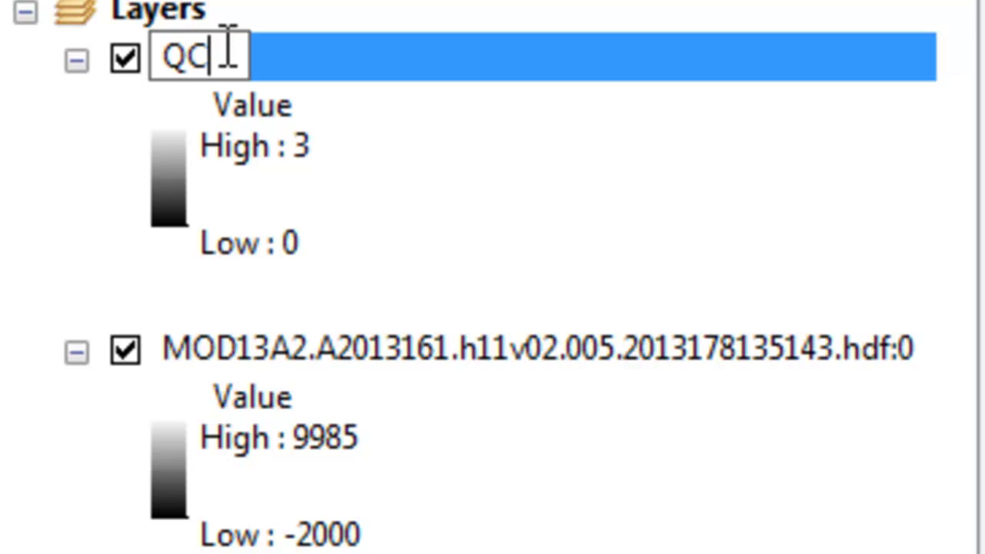
key("Return")
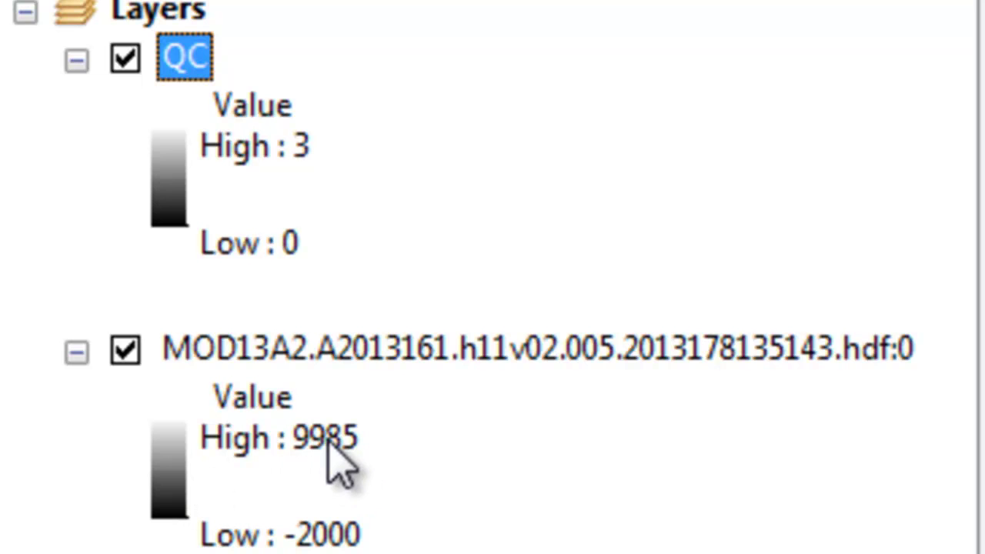
Rename the NDVI layer (hdf:0) as ndvi
left_click(268, 348)
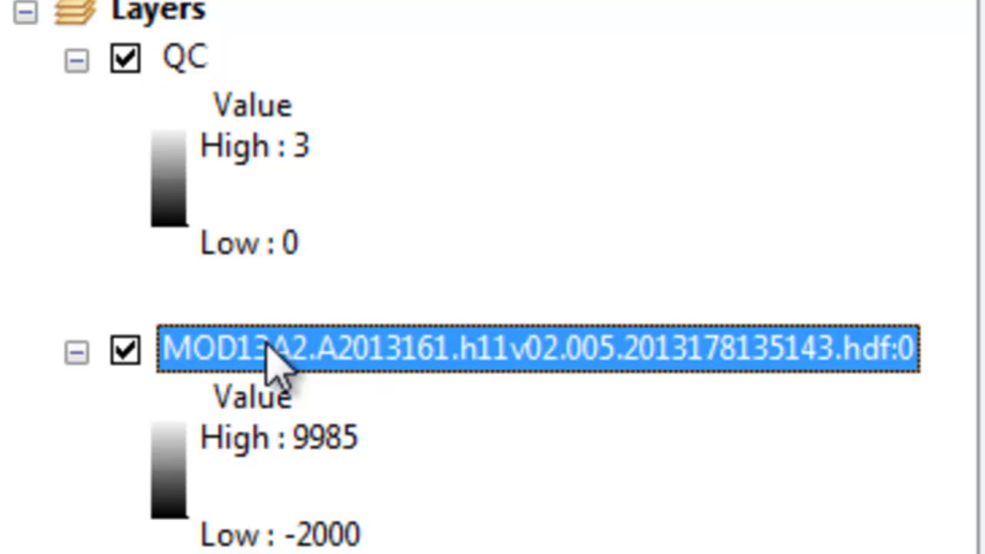
left_click(270, 361)
type("ndvi")
key("Return")
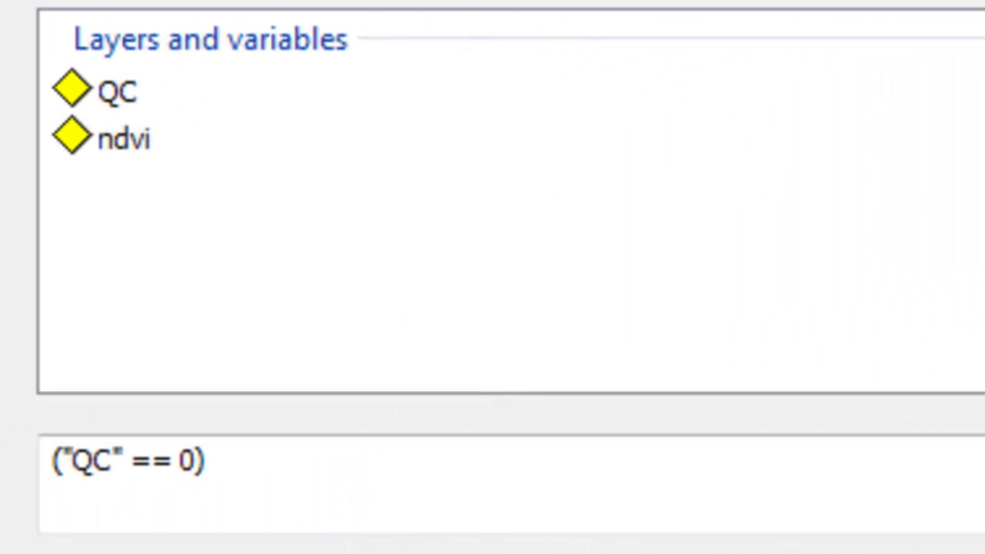
Complete the raster calculator expression as ("QC" == 0) * ("ndvi" > 2000) * "ndvi"
left_click(135, 456)
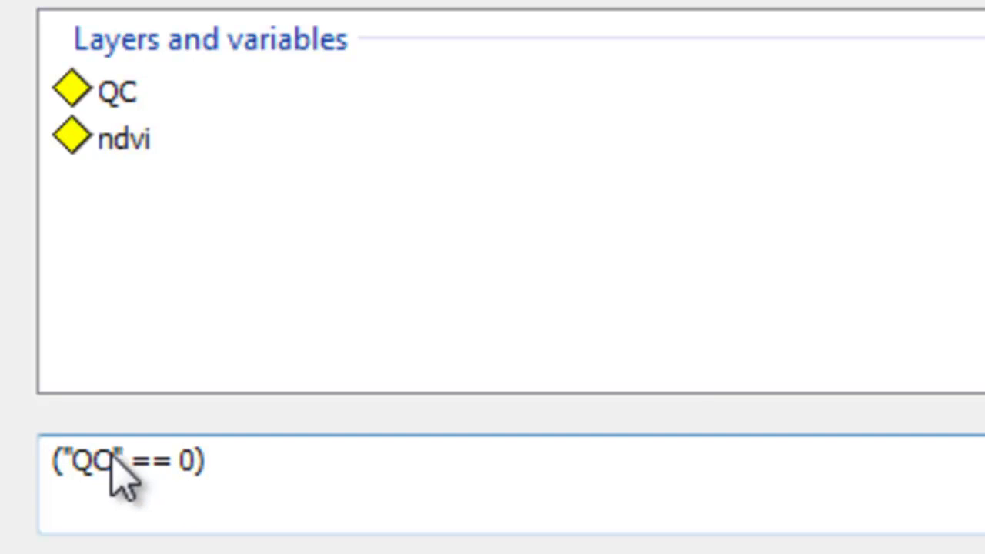
type("* (\"ndvi\" > 2000)")
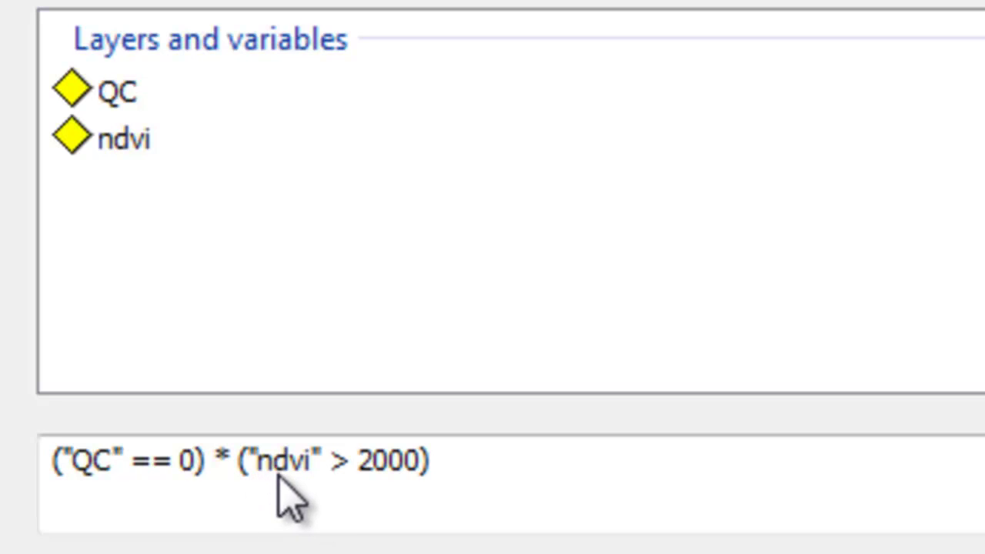
left_click(455, 468)
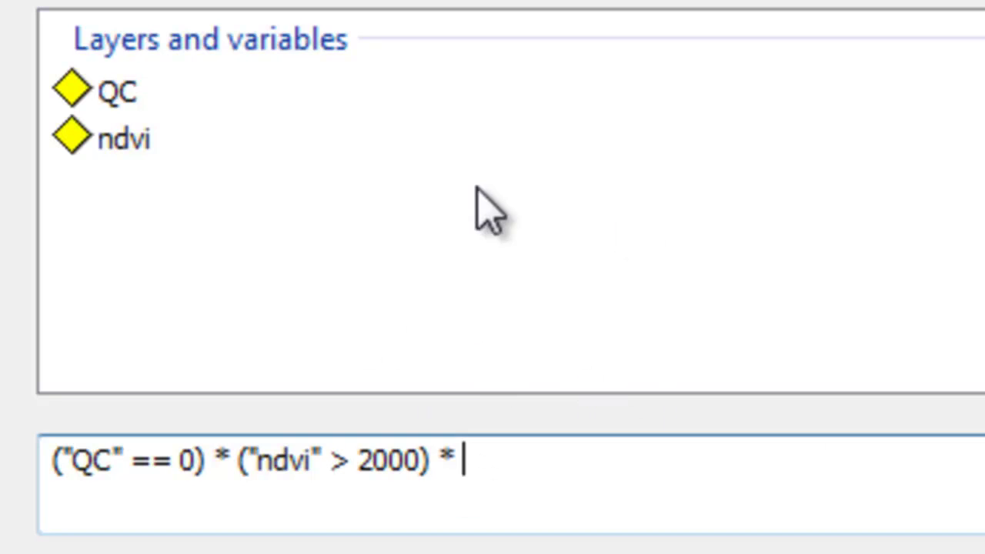
double_click(116, 152)
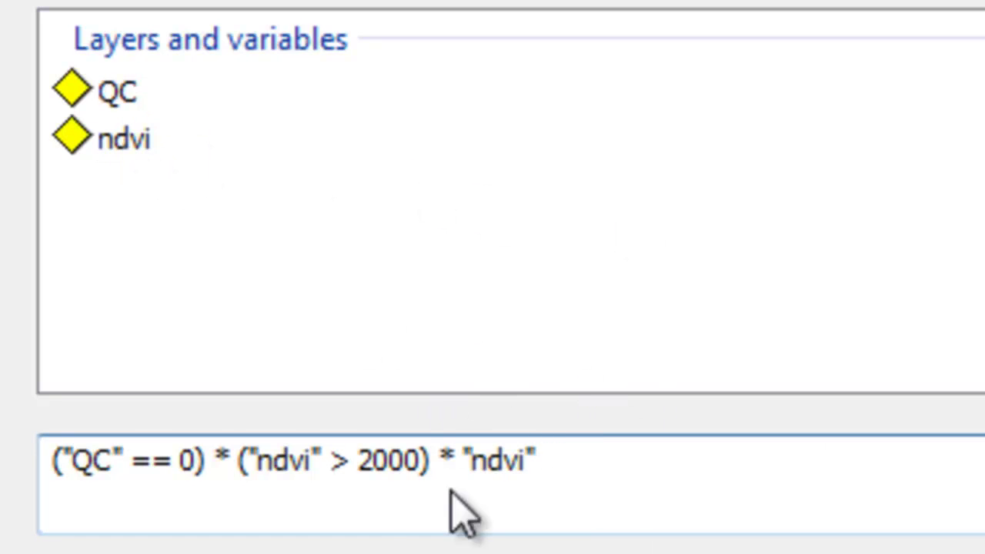
left_click_drag(74, 460, 192, 463)
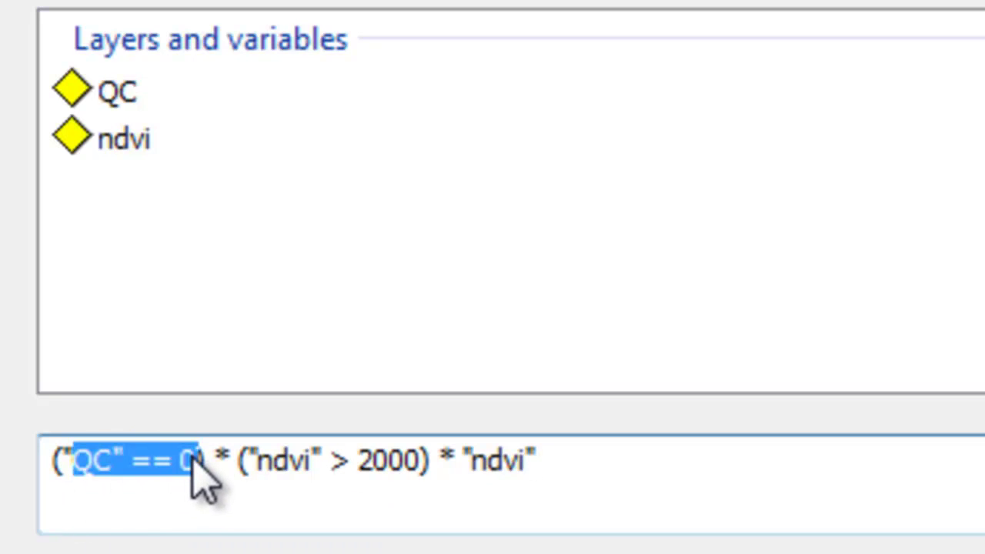
left_click(129, 493)
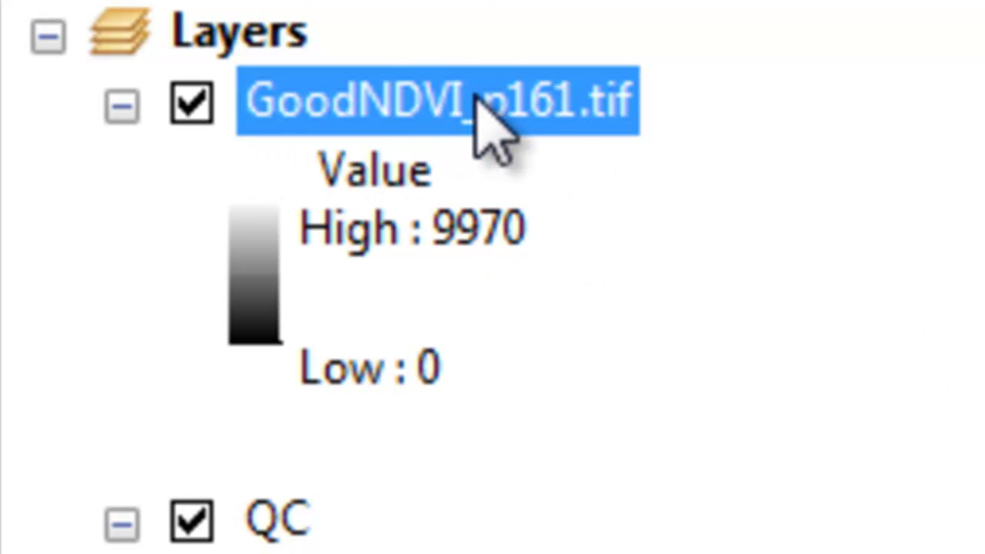
For the GoodNDVI_p161.tif input with expression Value = 0, correct the output raster name to GoodNDVI_p161_NoData.tif
left_click(516, 127)
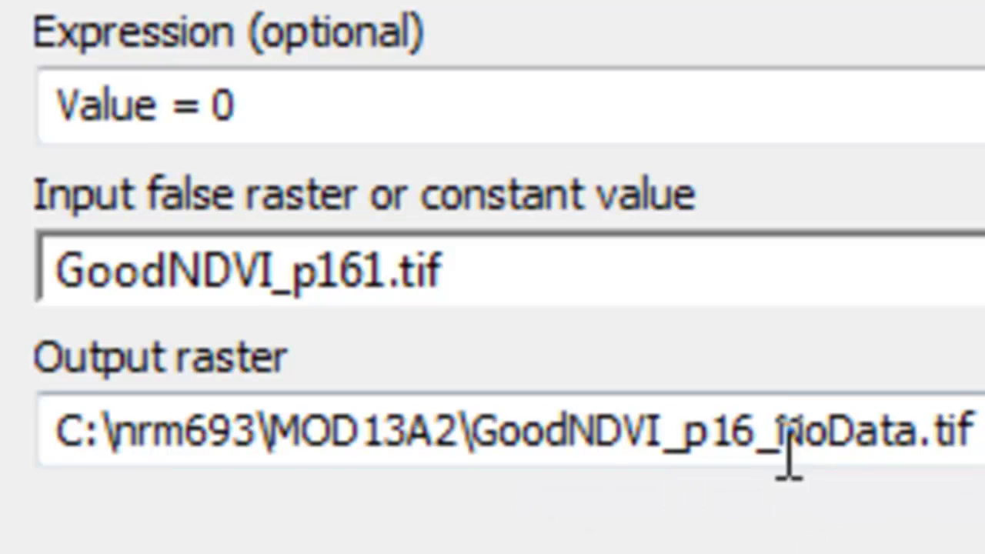
left_click(759, 453)
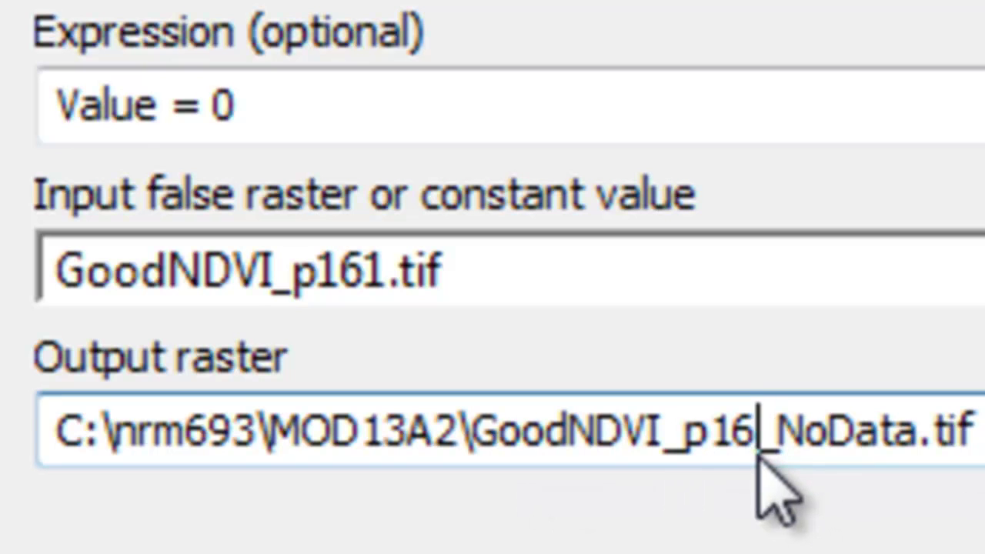
type("1")
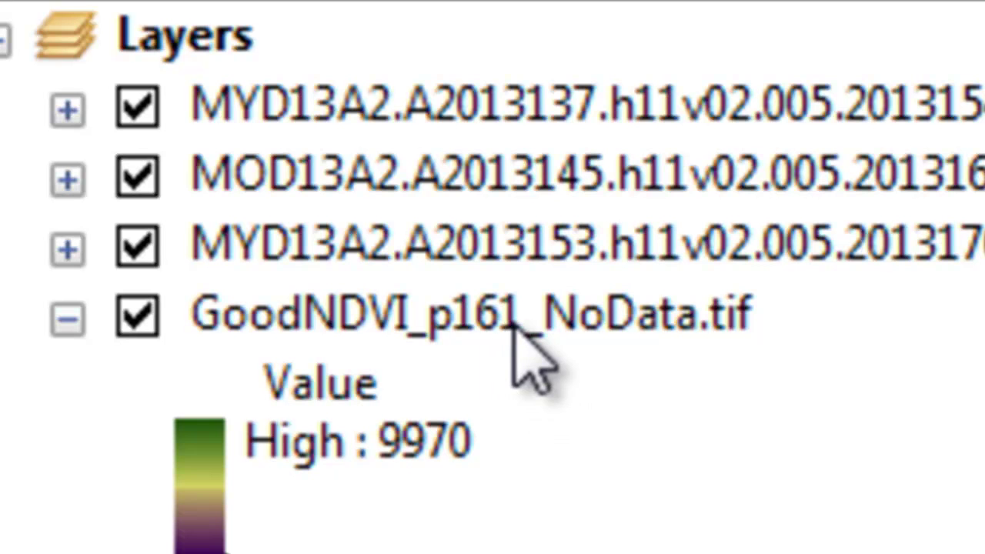
Go through the added layers for periods 137, 145 and 153 above GoodNDVI_p161_NoData.tif
left_click(424, 110)
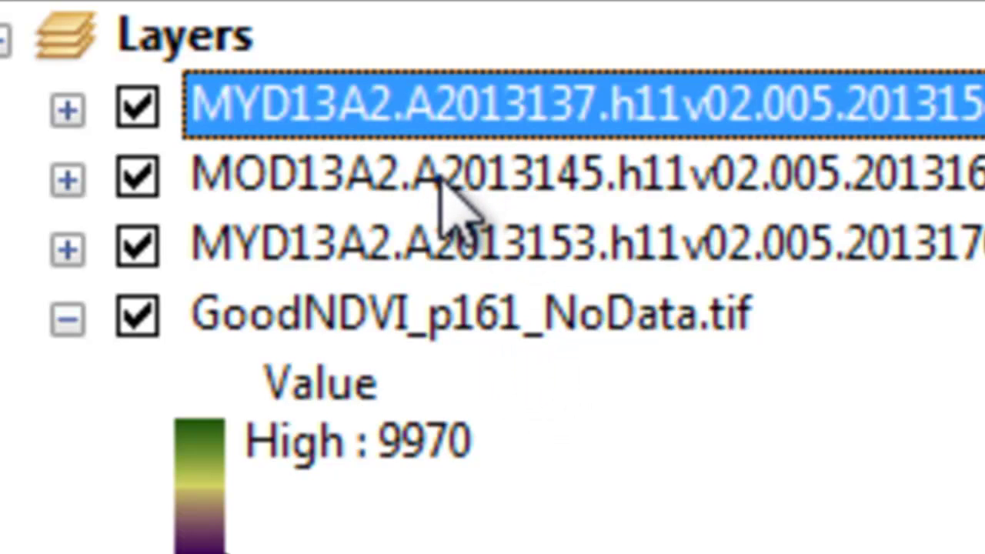
left_click(441, 187, "ctrl")
left_click(444, 186)
left_click(449, 225)
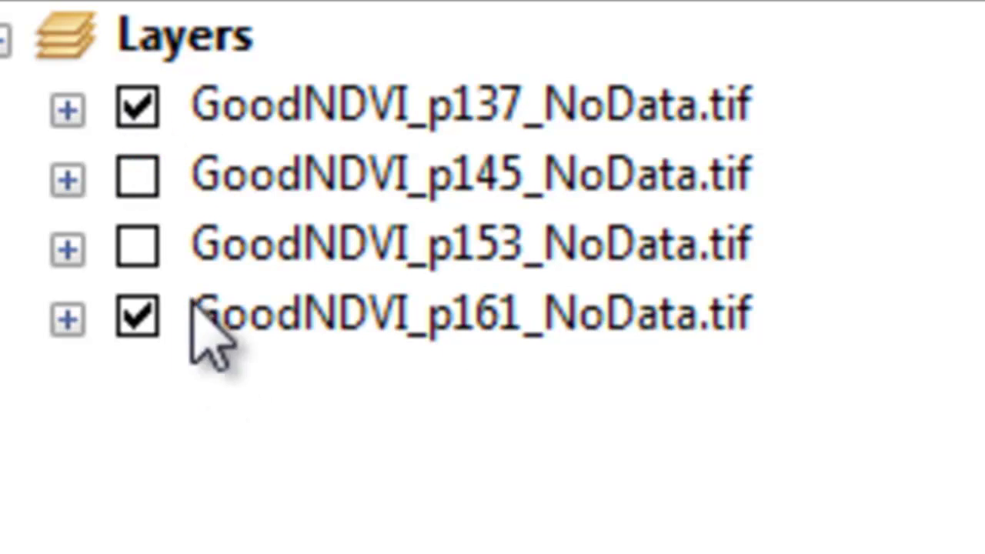
Toggle GoodNDVI_p137_NoData.tif to compare it with GoodNDVI_p161_NoData.tif, and hide both layers
left_click(147, 116)
left_click(146, 116)
left_click(138, 107)
left_click(147, 112)
left_click(146, 112)
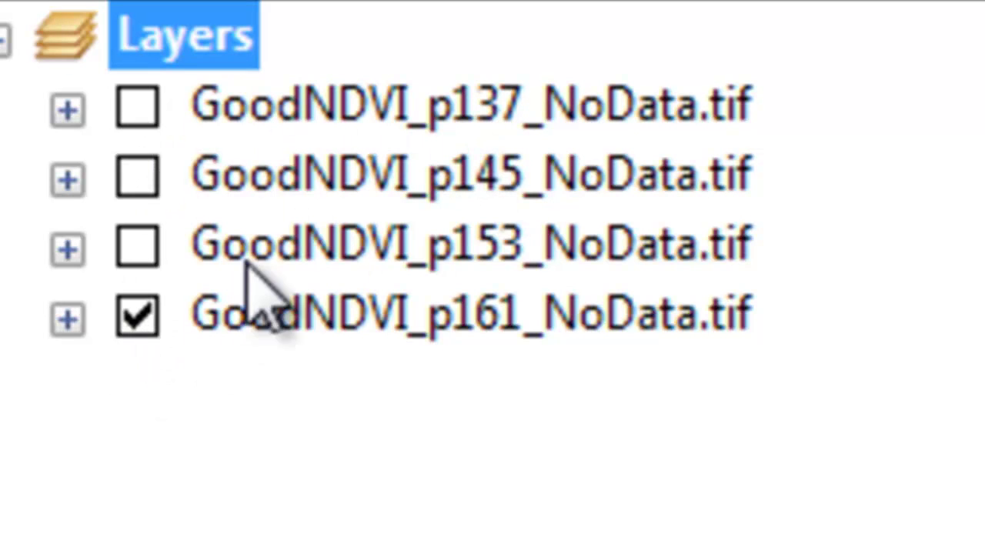
left_click(141, 324)
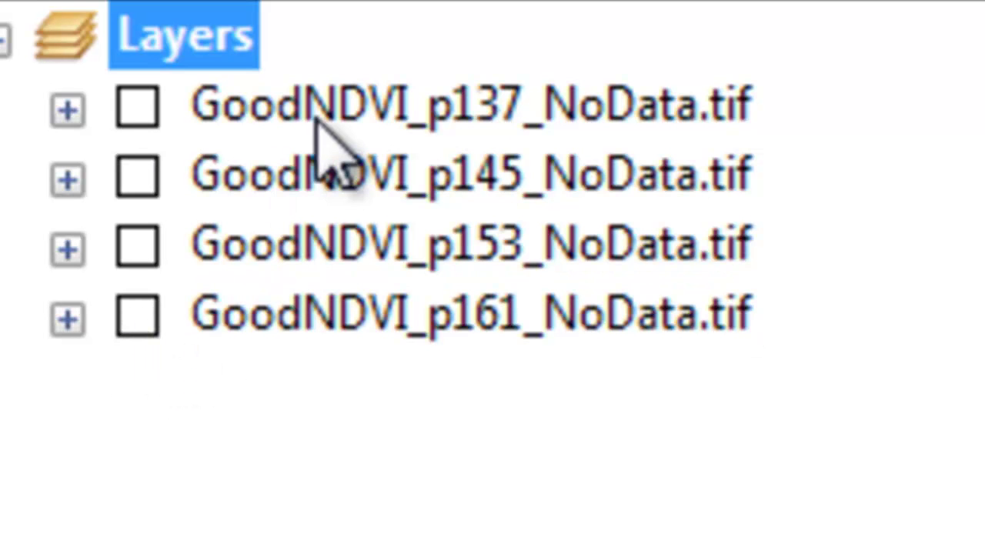
Turn on all four GoodNDVI NoData layers for periods 137, 145, 153 and 161
left_click(139, 107)
left_click(140, 177)
left_click(141, 244)
left_click(145, 315)
left_click(142, 314)
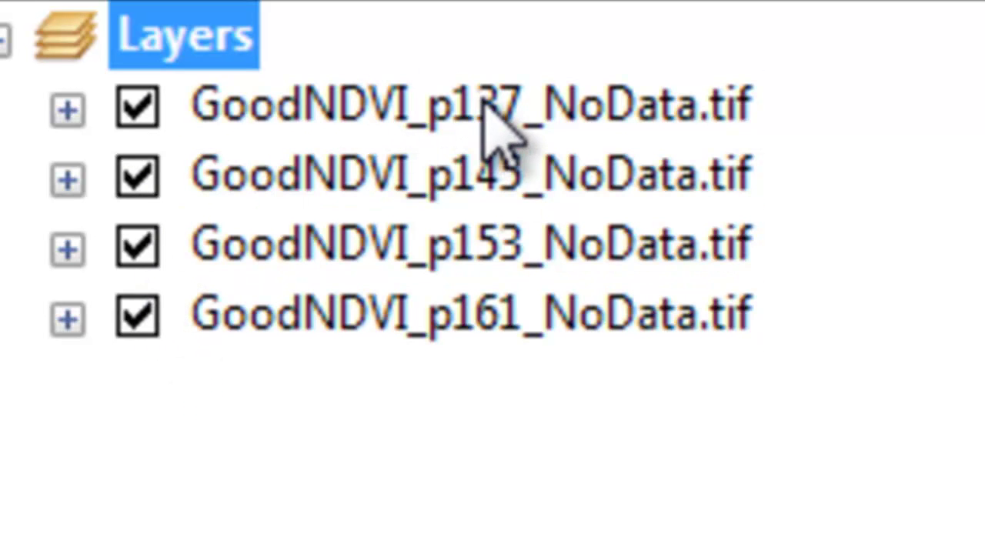
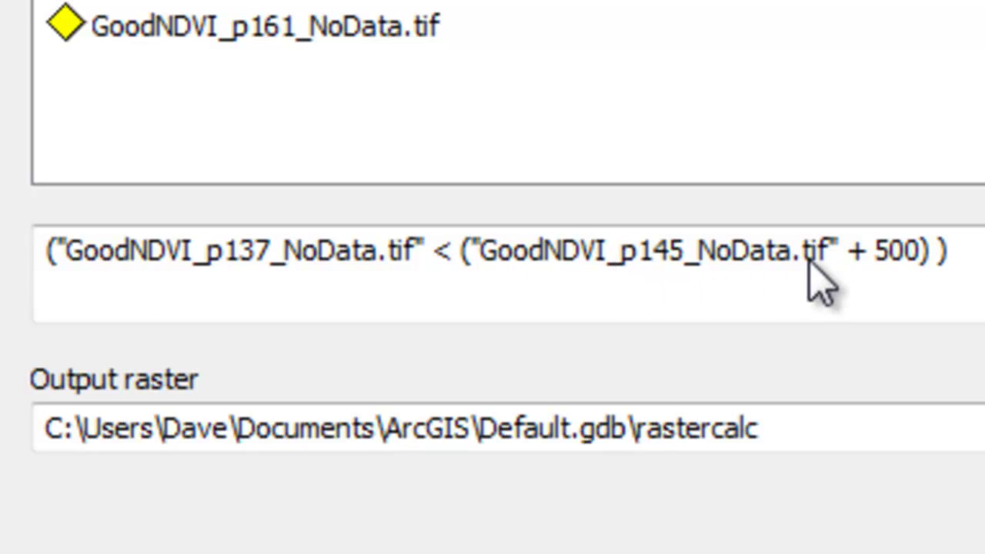
Extend the raster expression with & conditions p145 < p153 + 500 and p153 < p161 + 500, with output Greenup_Pixels_May17_June25_2013.tif
left_click(932, 248)
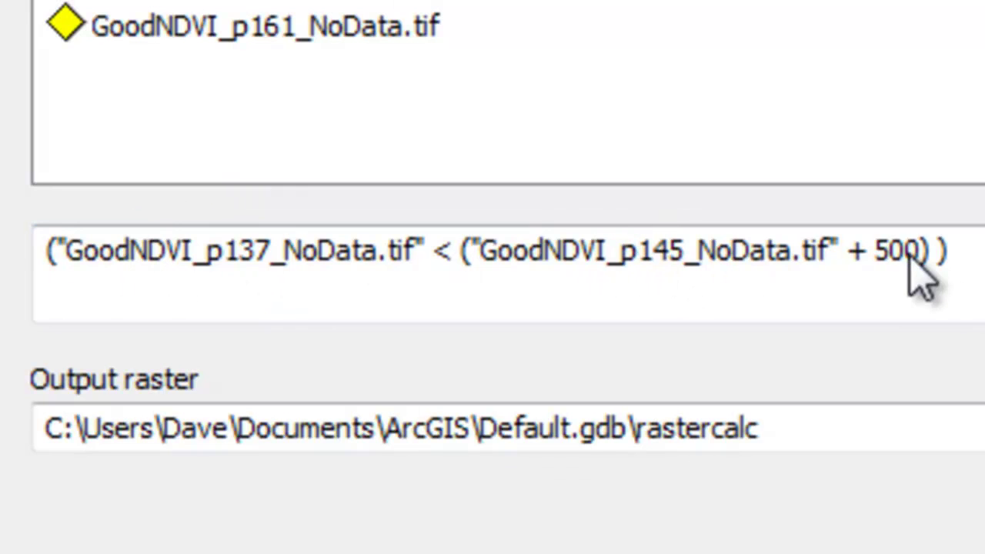
left_click(965, 254)
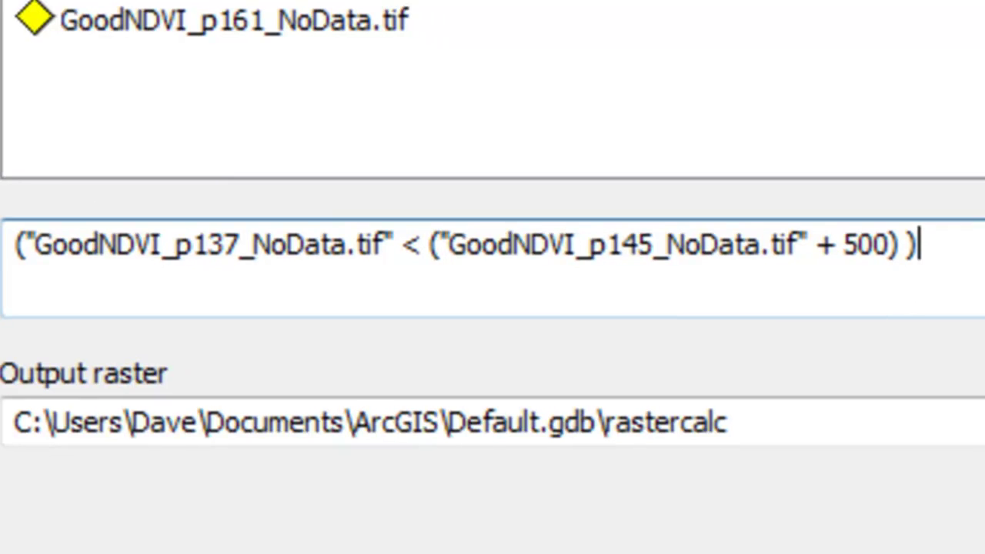
type("& (\"GoodNDVI_p145_NoData.tif\" < (\"GoodNDVI_p153_NoData.tif\"+500) )")
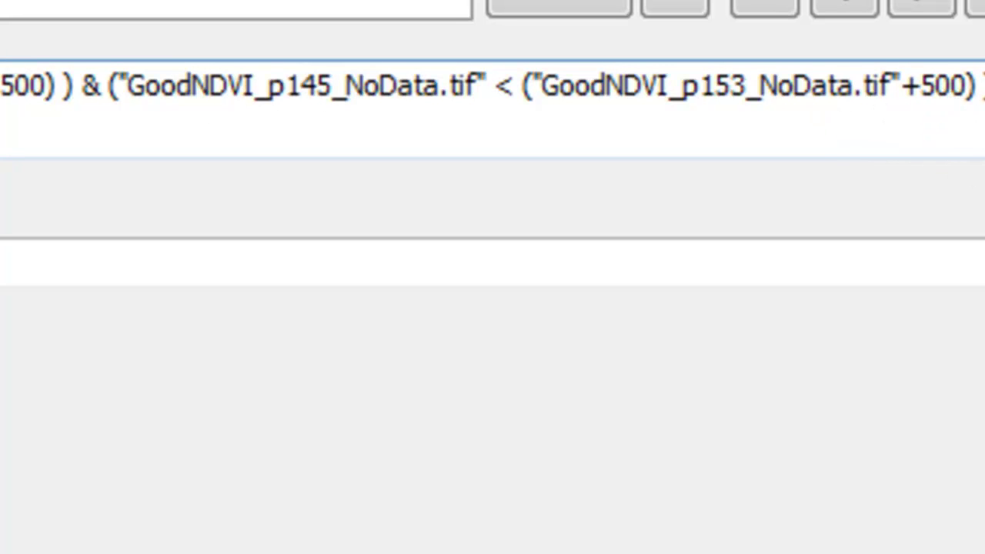
type("&")
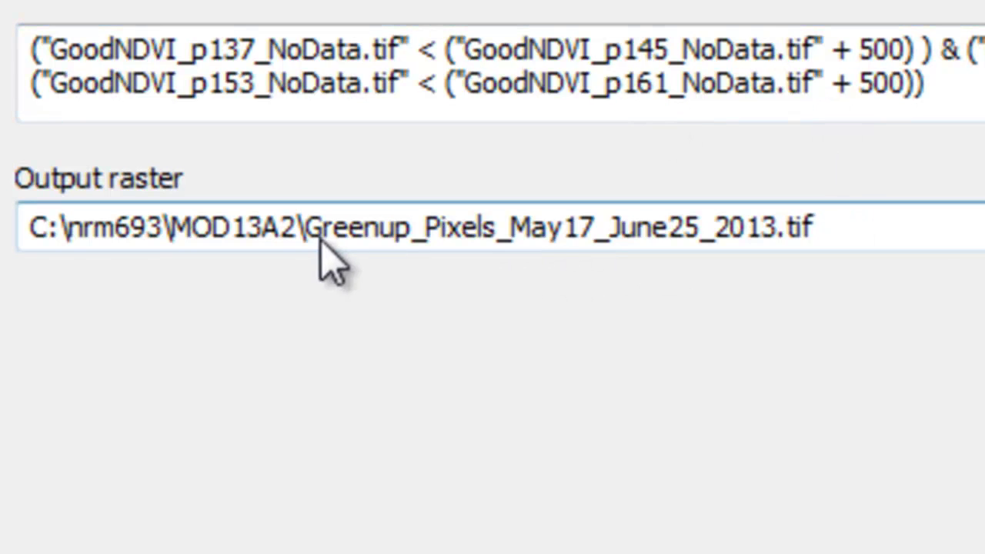
left_click_drag(306, 230, 901, 225)
left_click(902, 225)
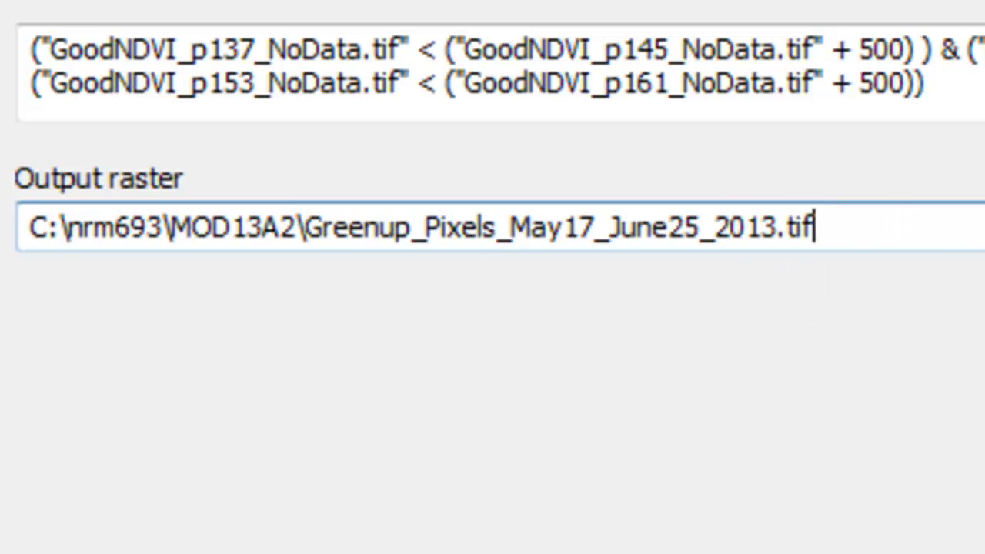